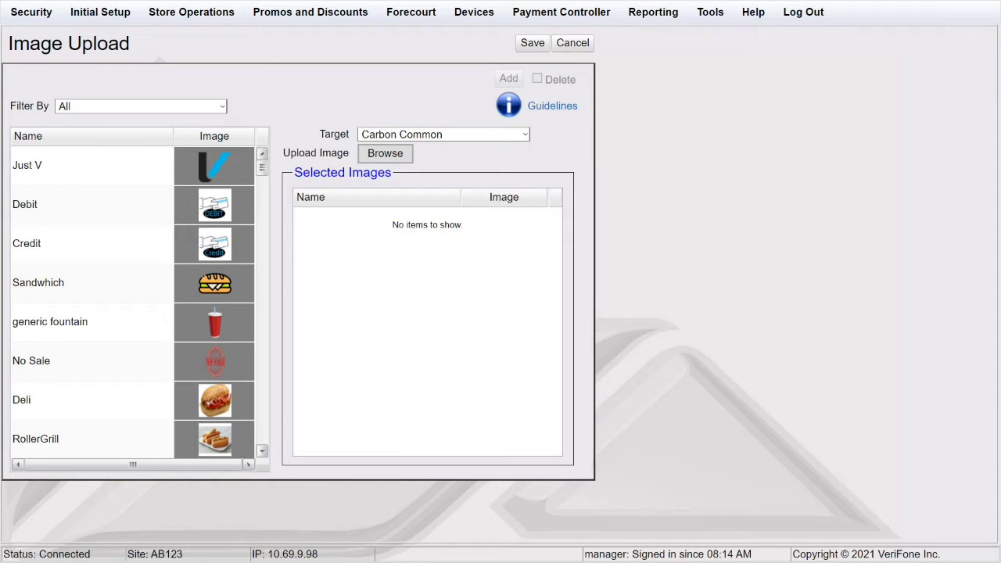
# On the Image Upload page, open the list of upload targets
pyautogui.click(428, 134)
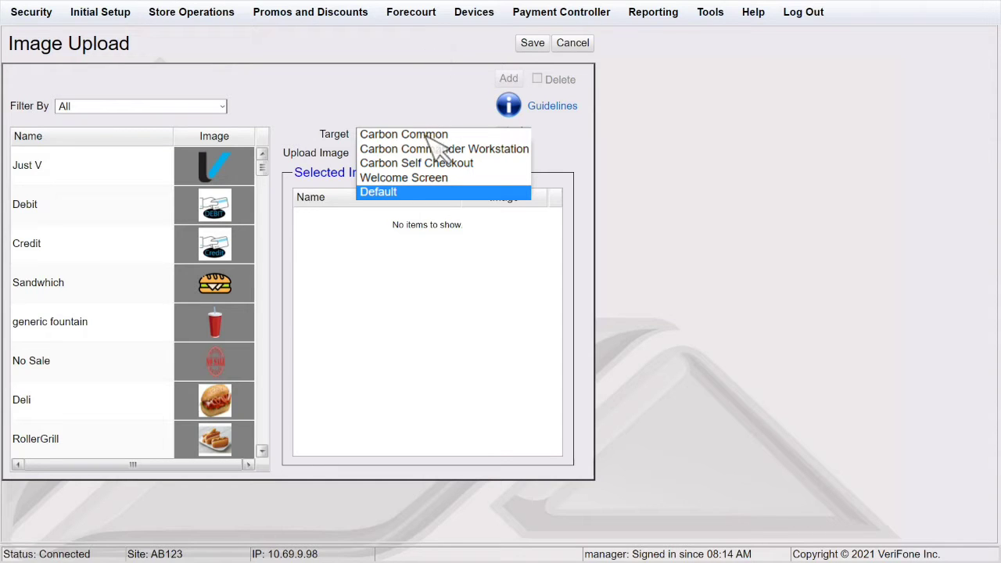
# Choose Default as the image upload target
pyautogui.click(427, 191)
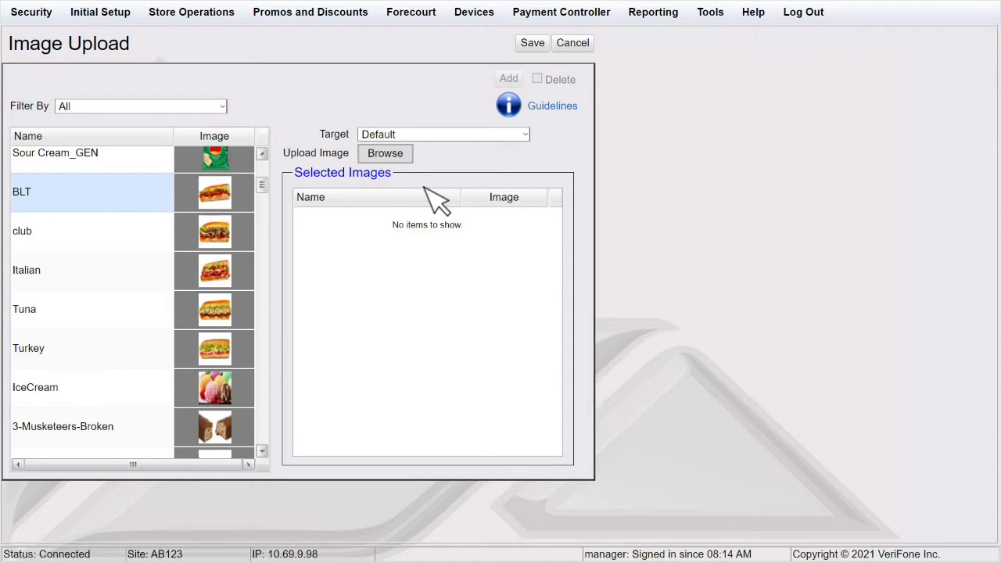
pyautogui.press('Tab')
# Select BLT.jpg, Italian.jpg, Tuna.jpg, club.jpg and Turkey.PNG from Pictures and open them for upload
pyautogui.press('Return')
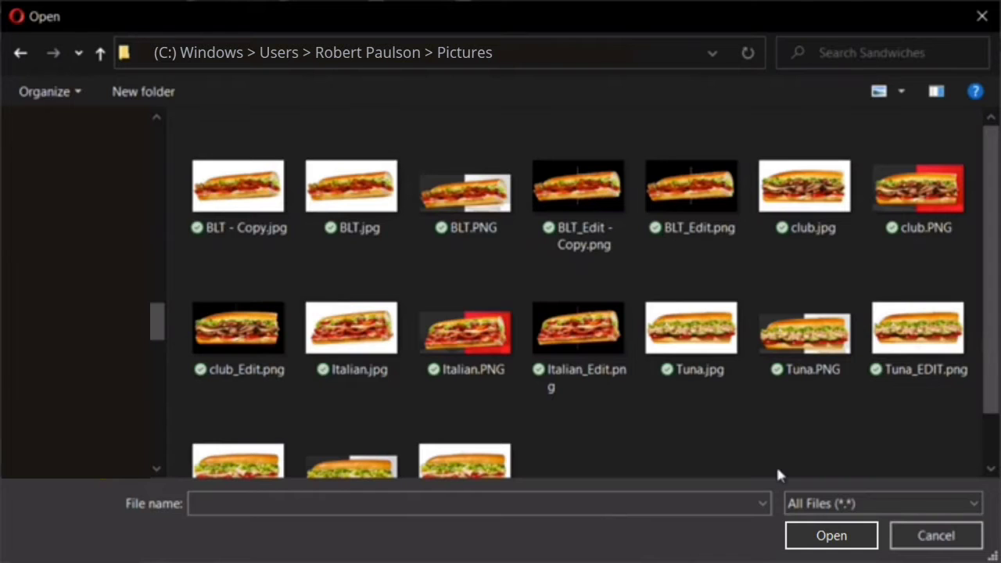
pyautogui.click(375, 200)
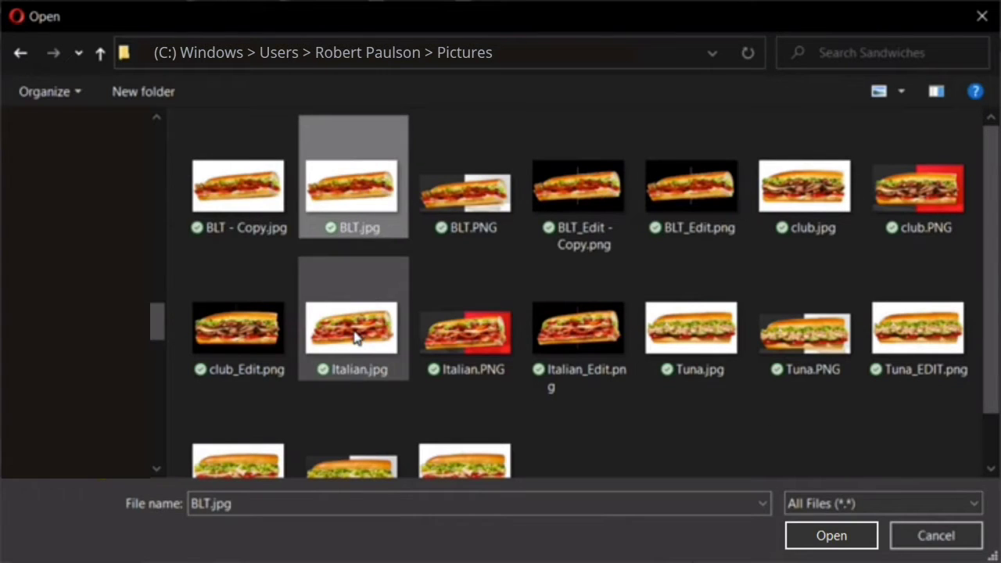
pyautogui.keyDown('ctrl'); pyautogui.click(355, 335); pyautogui.keyUp('ctrl')
pyautogui.keyDown('ctrl'); pyautogui.click(681, 348); pyautogui.keyUp('ctrl')
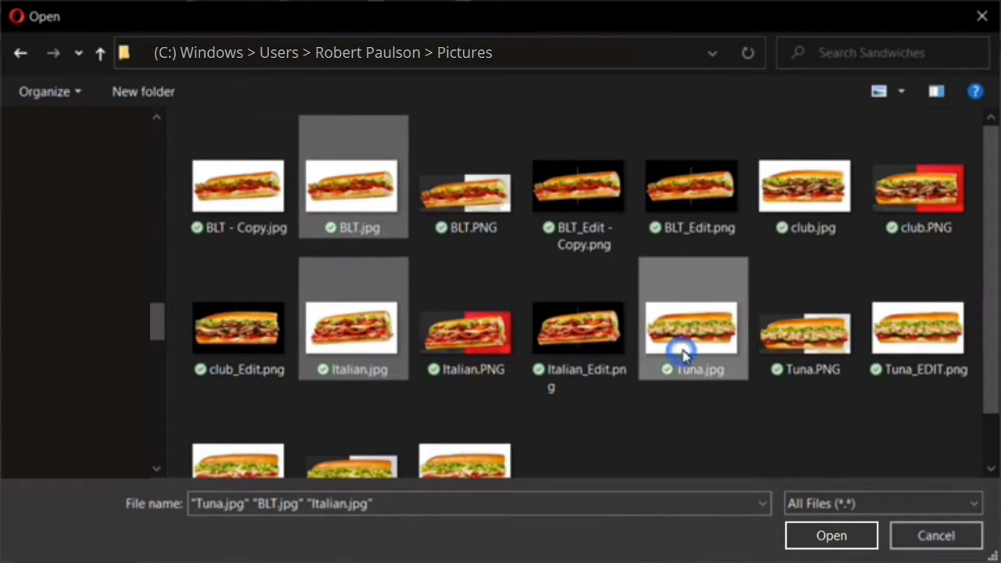
pyautogui.keyDown('ctrl'); pyautogui.click(820, 208); pyautogui.keyUp('ctrl')
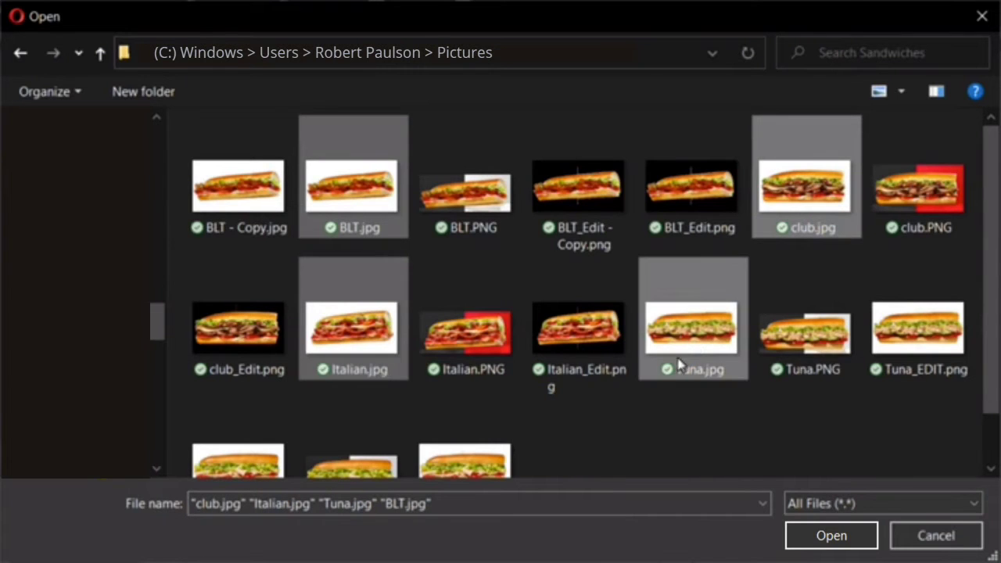
pyautogui.scroll(-1, 667, 404)
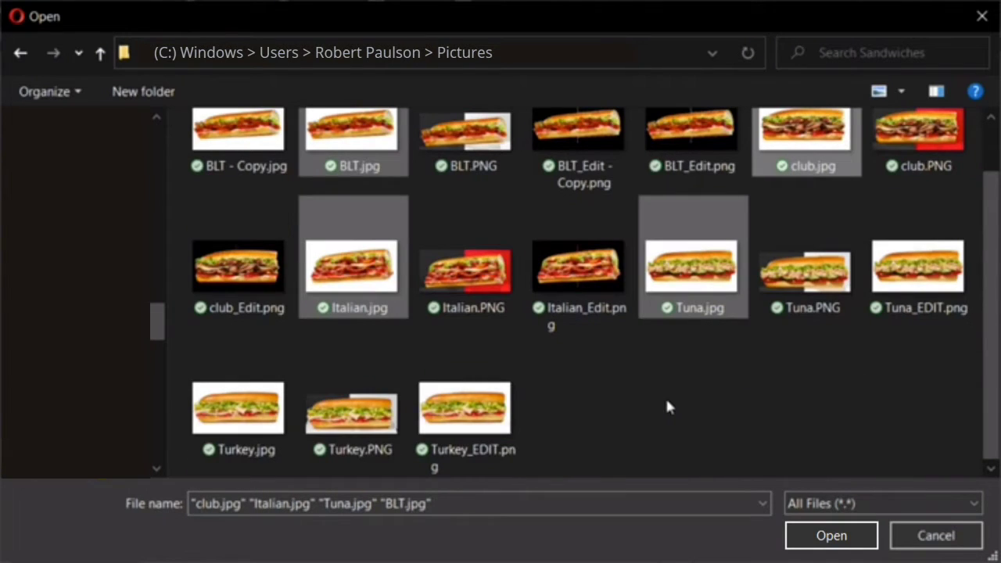
pyautogui.keyDown('ctrl'); pyautogui.click(365, 415); pyautogui.keyUp('ctrl')
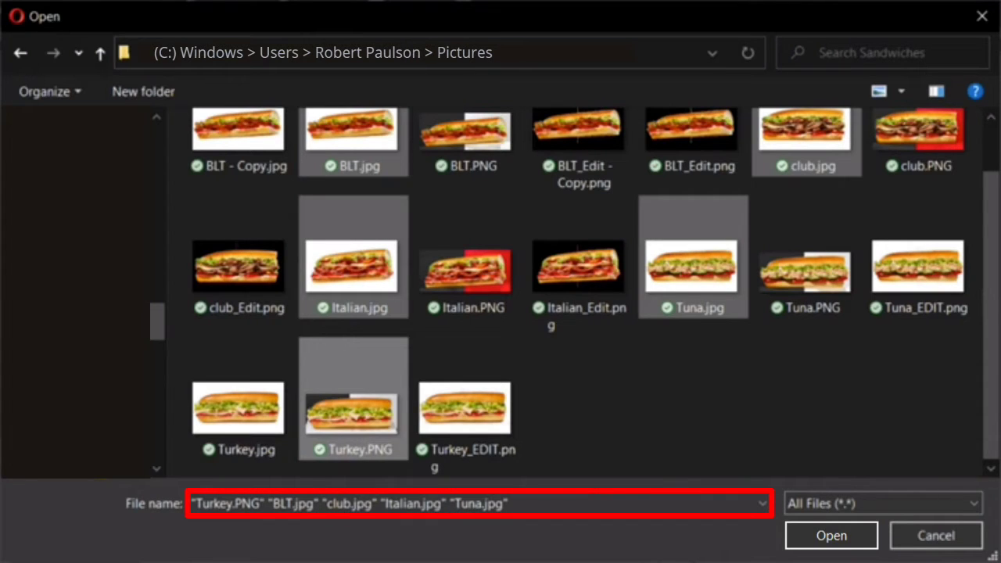
pyautogui.click(832, 536)
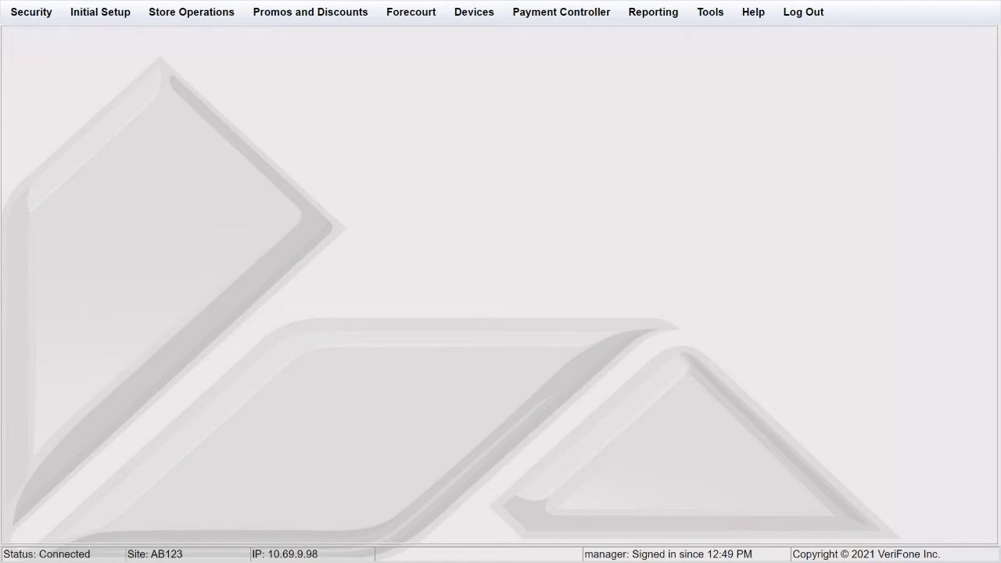
# Open Self-checkout Global Configuration from the Store Operations menu
pyautogui.click(191, 12)
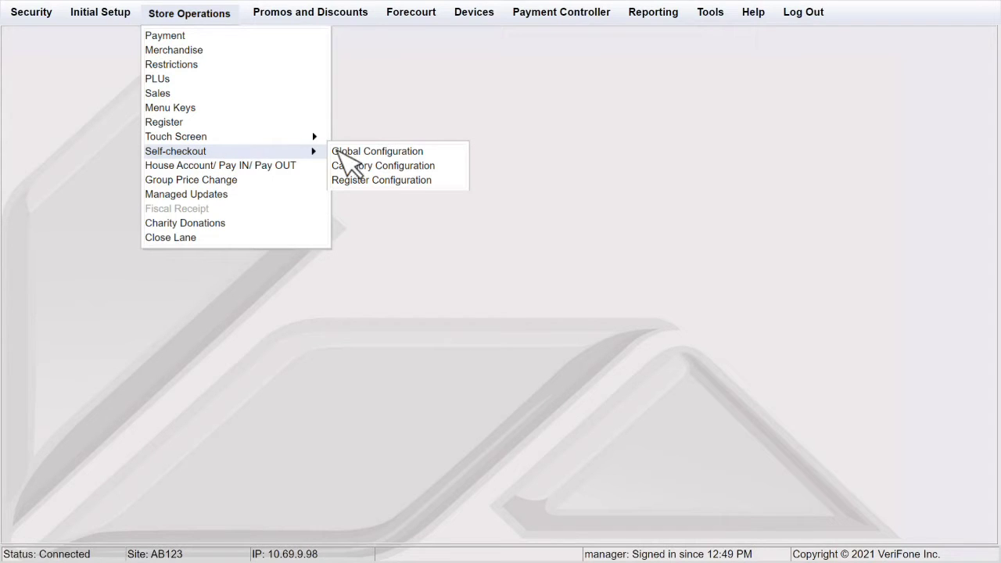
pyautogui.click(380, 151)
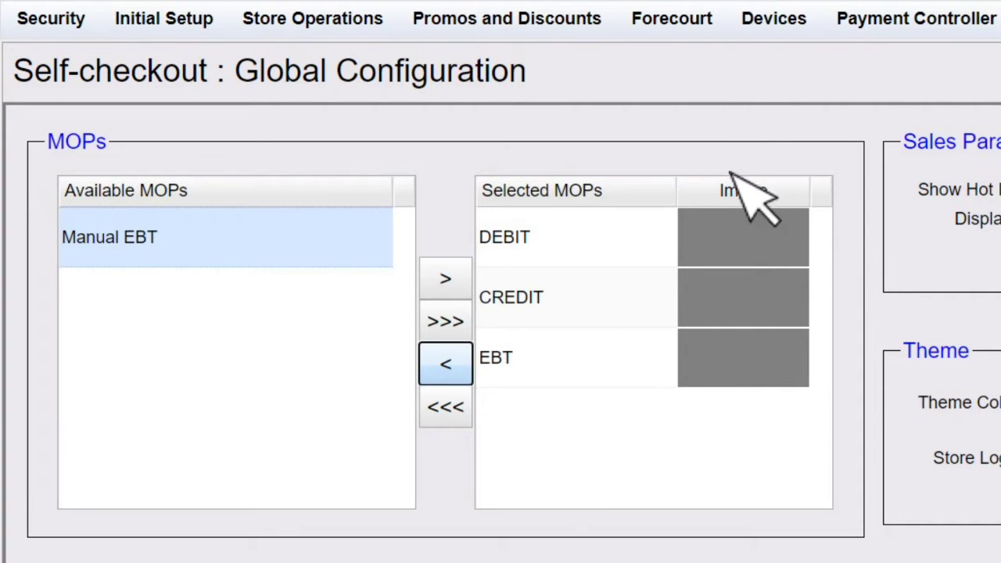
# Open the Select Image dialog from the DEBIT row's Image cell in Selected MOPs
pyautogui.click(731, 235)
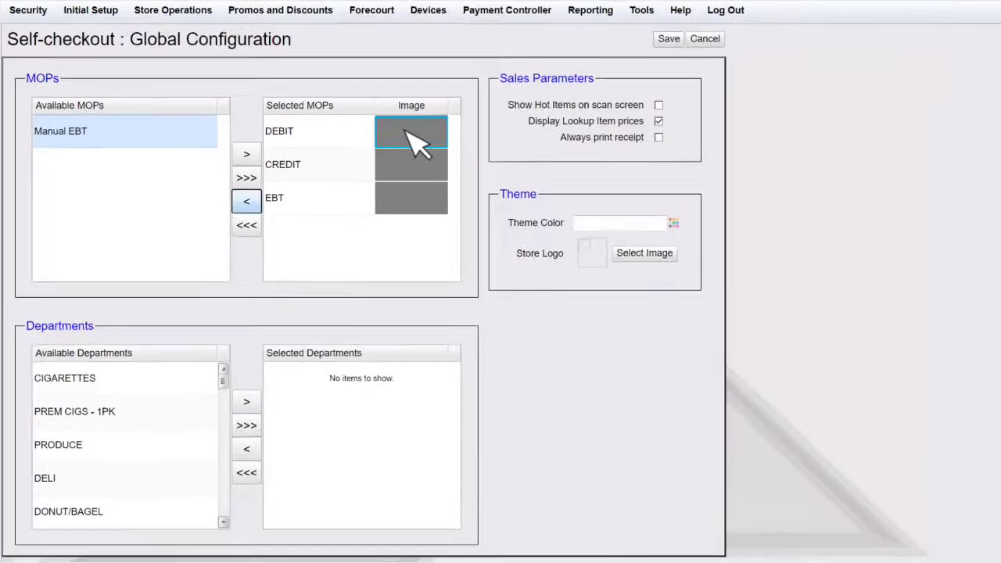
pyautogui.click(734, 237)
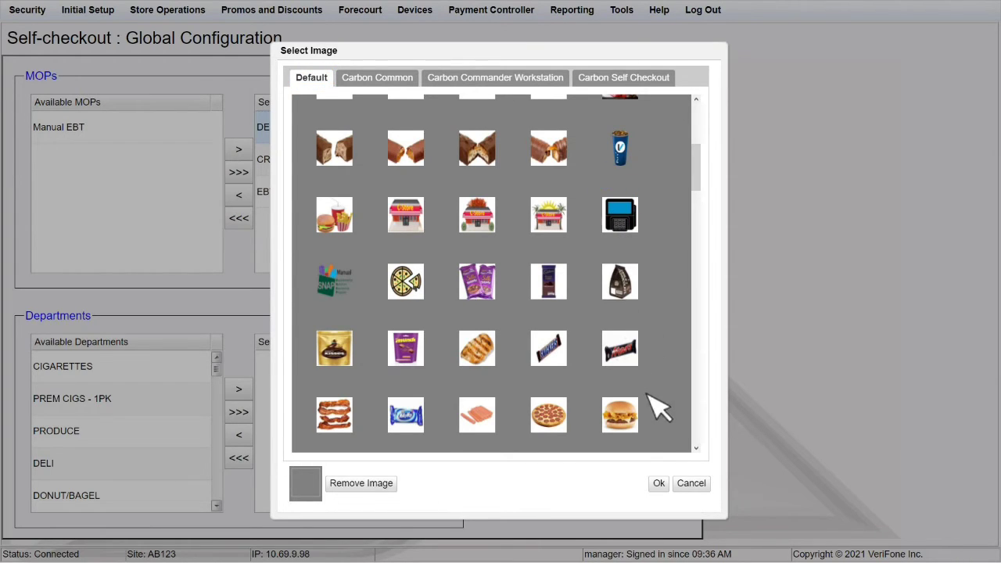
# Confirm the chosen payment method image in the Select Image dialog
pyautogui.click(659, 483)
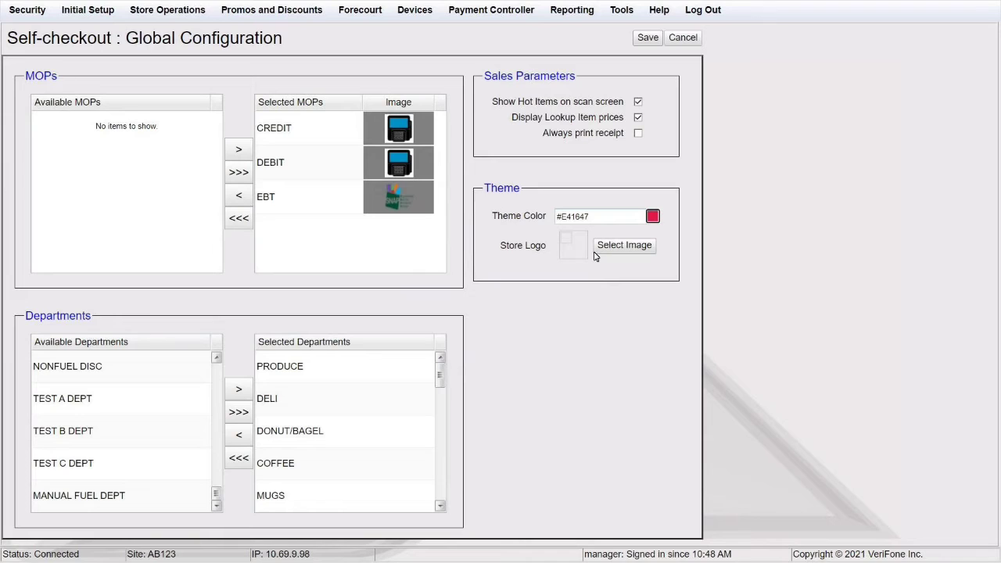
pyautogui.click(653, 216)
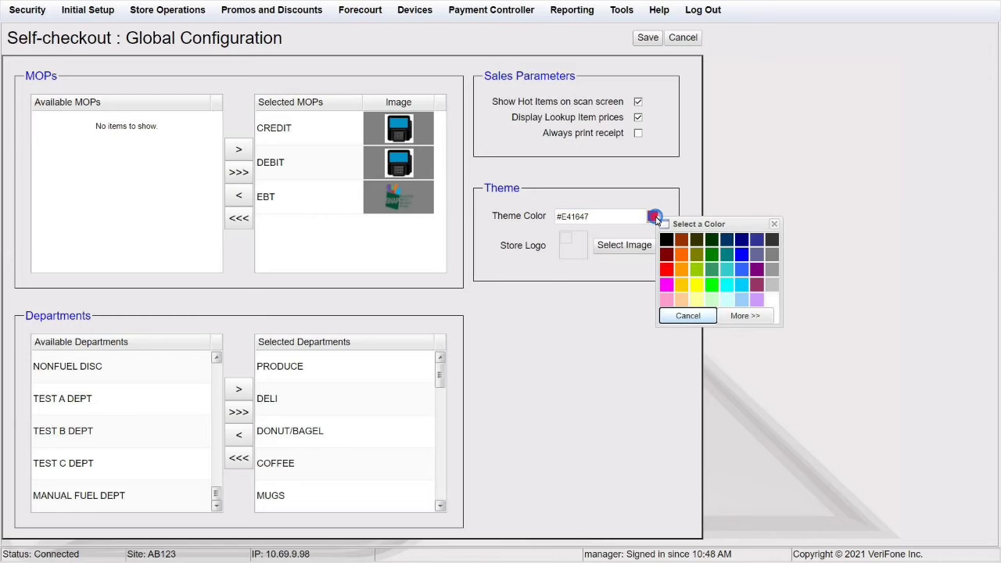
pyautogui.click(747, 317)
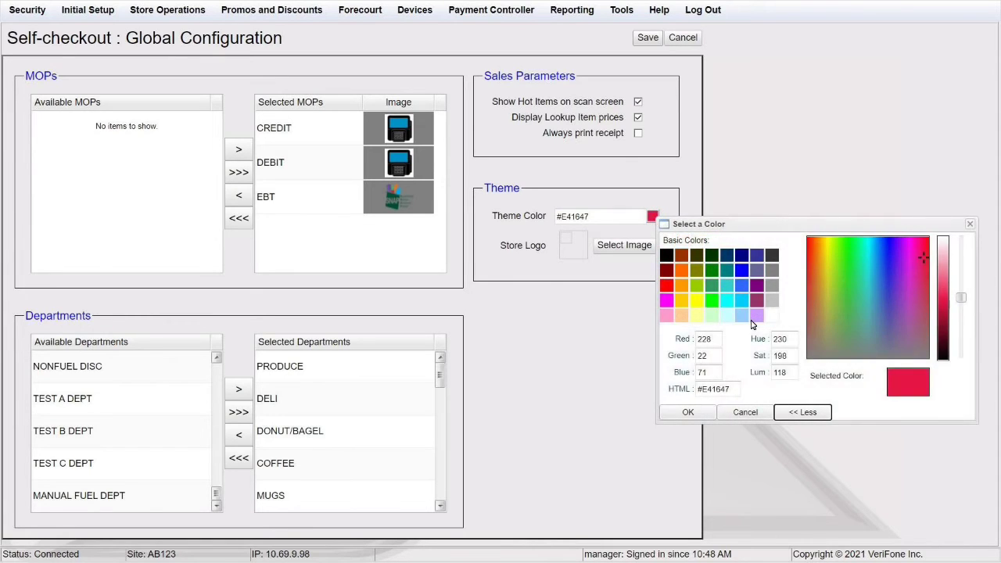
pyautogui.click(702, 417)
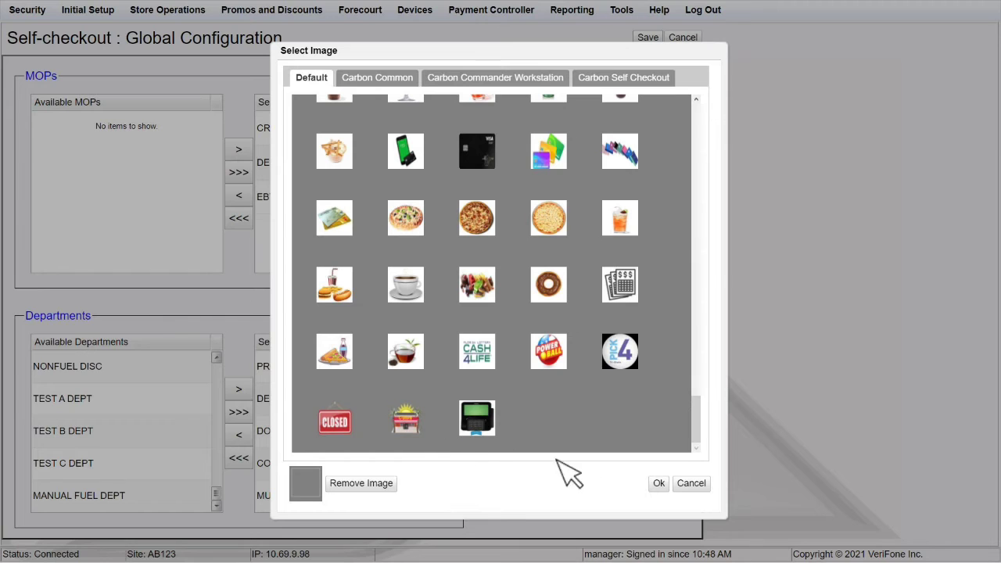
# Confirm the storefront image as the store logo, then save the Global Configuration page
pyautogui.click(659, 484)
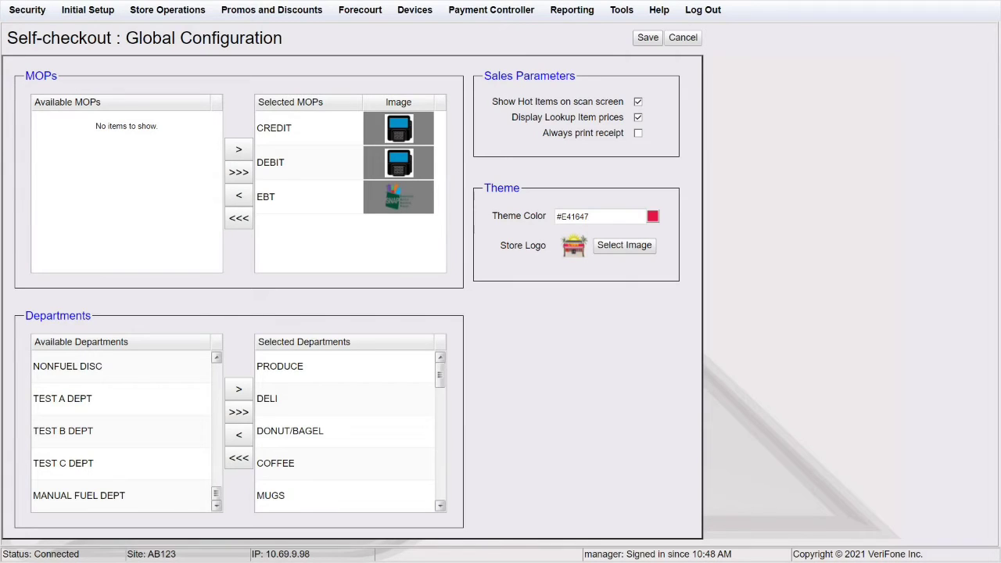
pyautogui.click(649, 38)
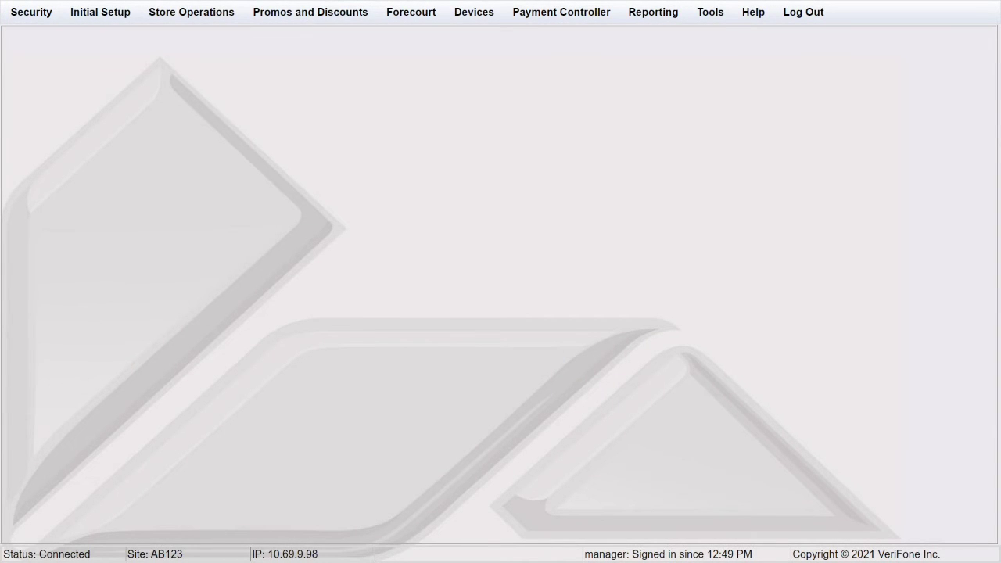
# Bring up the Store Operations self-checkout configuration choices from the main screen
pyautogui.click(190, 12)
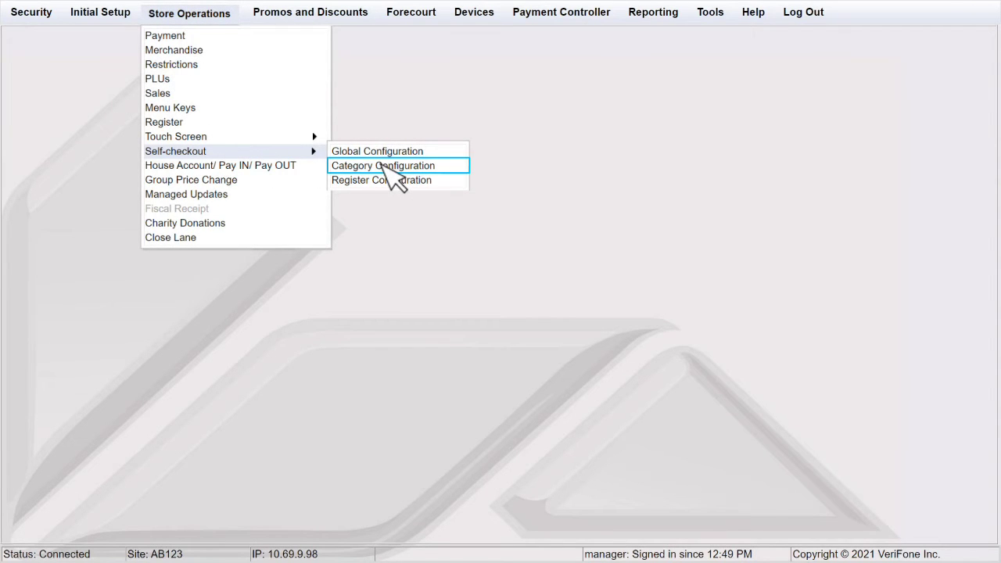
# Open Self-checkout Category Configuration from the Self-checkout submenu
pyautogui.click(391, 165)
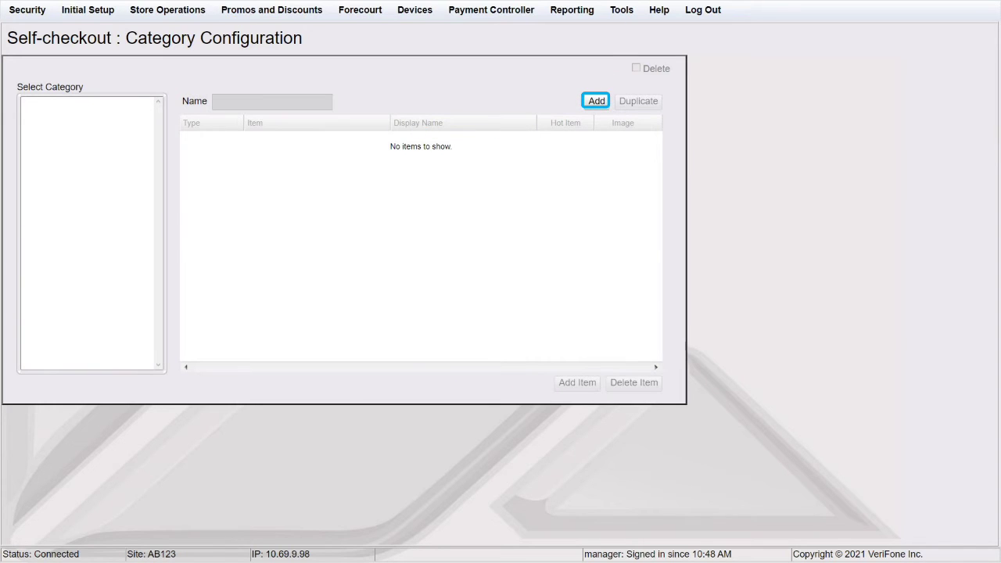
# Add a new category named Deli and give it a first blank item row
pyautogui.click(596, 101)
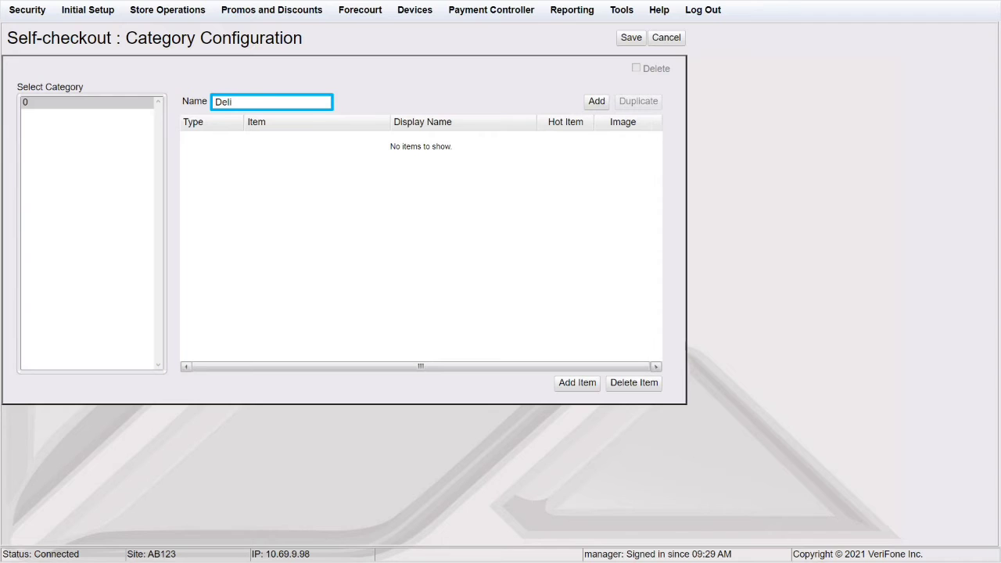
pyautogui.click(577, 382)
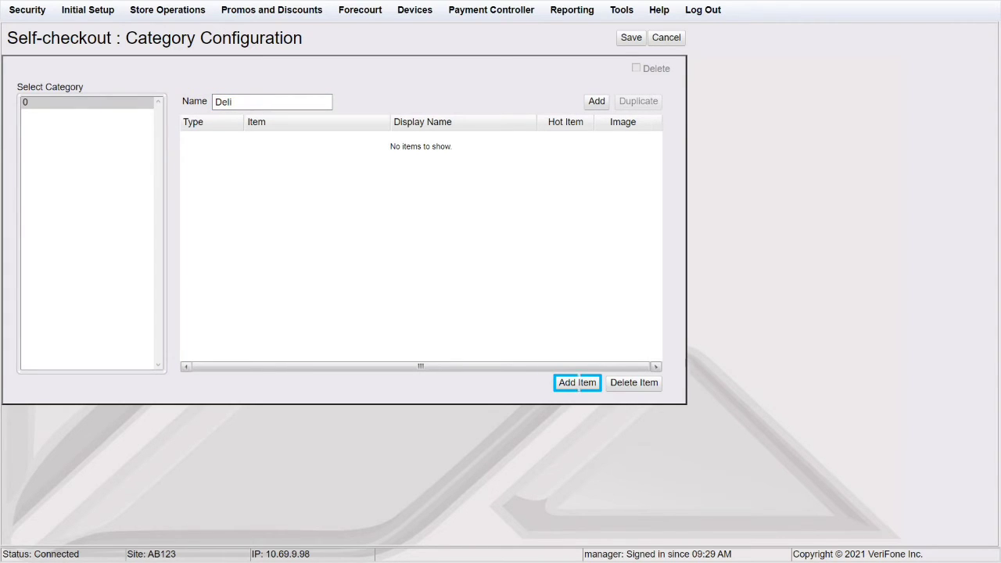
pyautogui.click(579, 382)
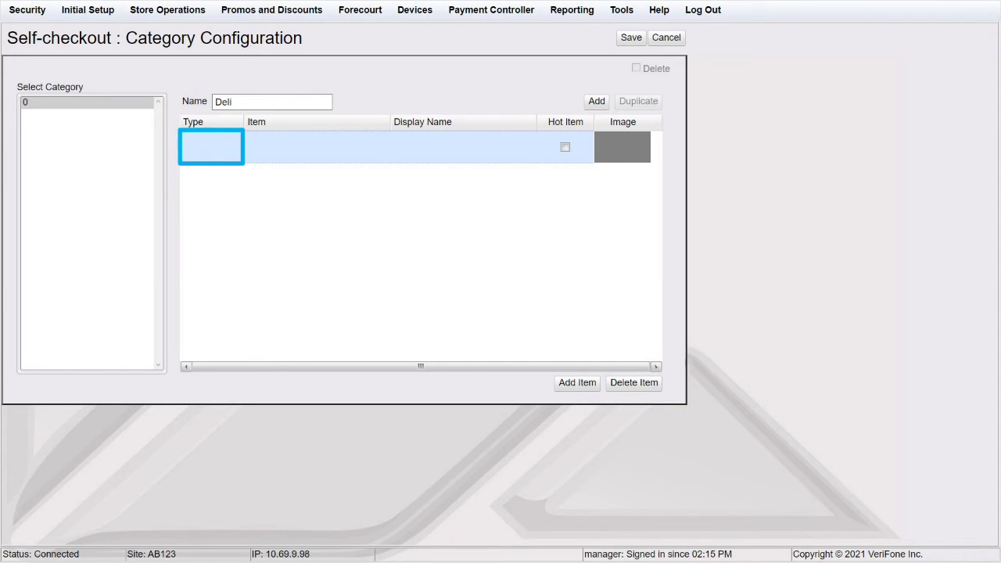
pyautogui.click(211, 156)
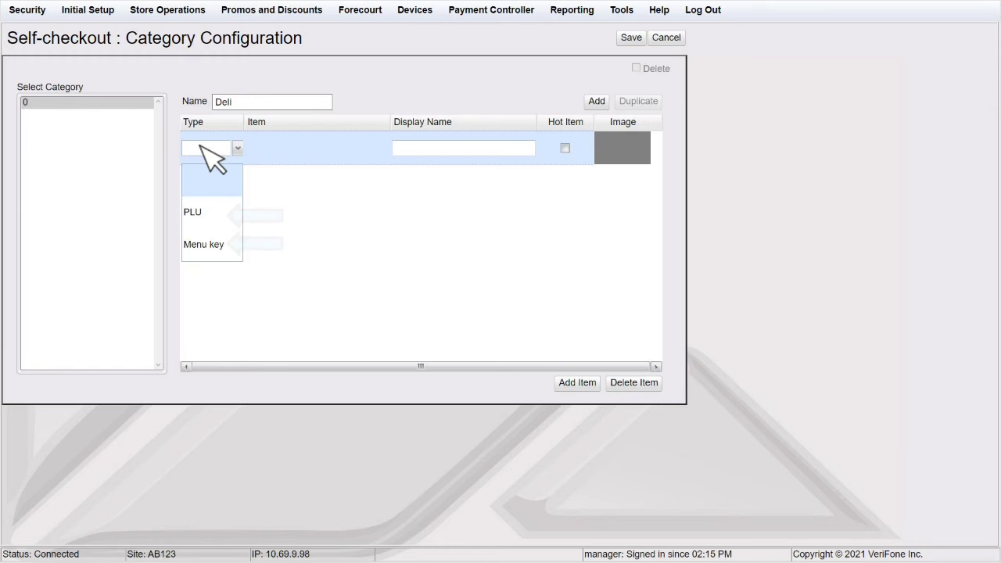
pyautogui.click(205, 211)
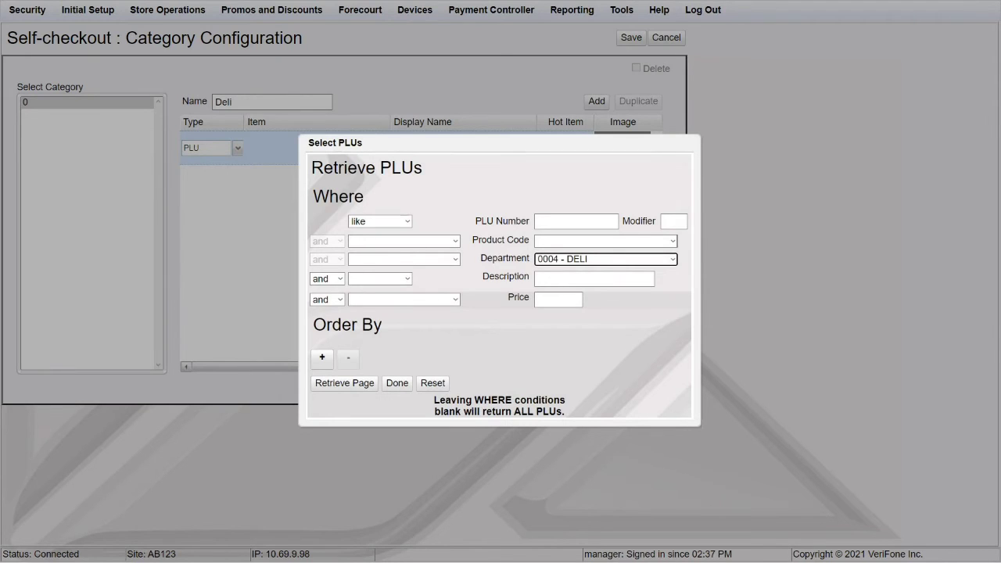
pyautogui.click(538, 311)
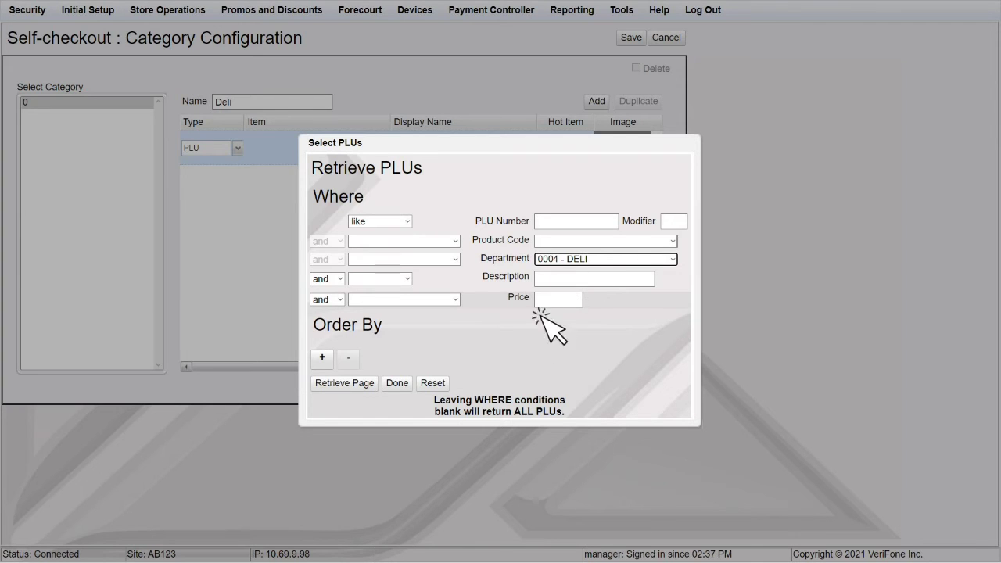
pyautogui.click(346, 381)
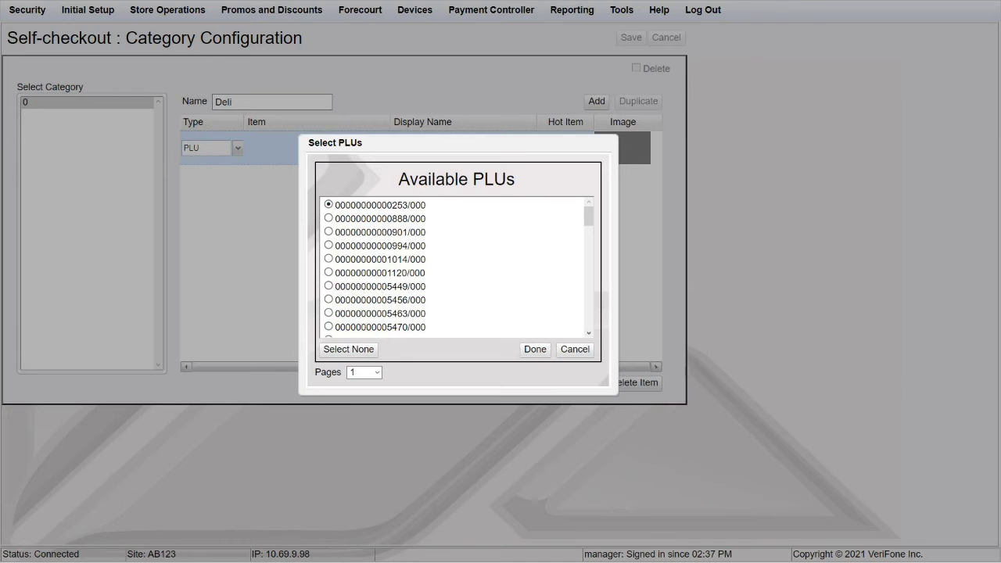
pyautogui.click(329, 204)
pyautogui.click(536, 348)
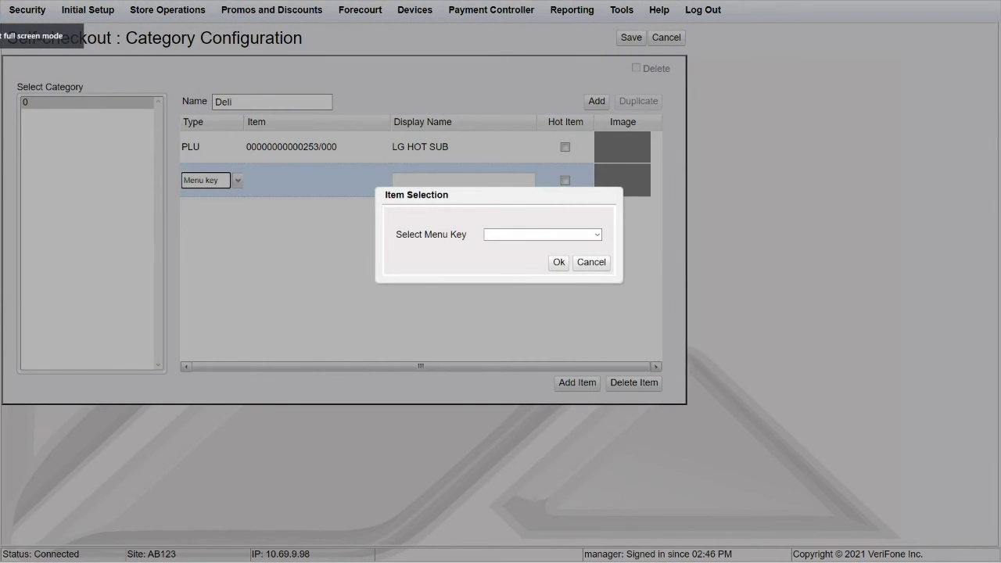
# Bring up the list of available menu keys for the second Deli row
pyautogui.click(547, 235)
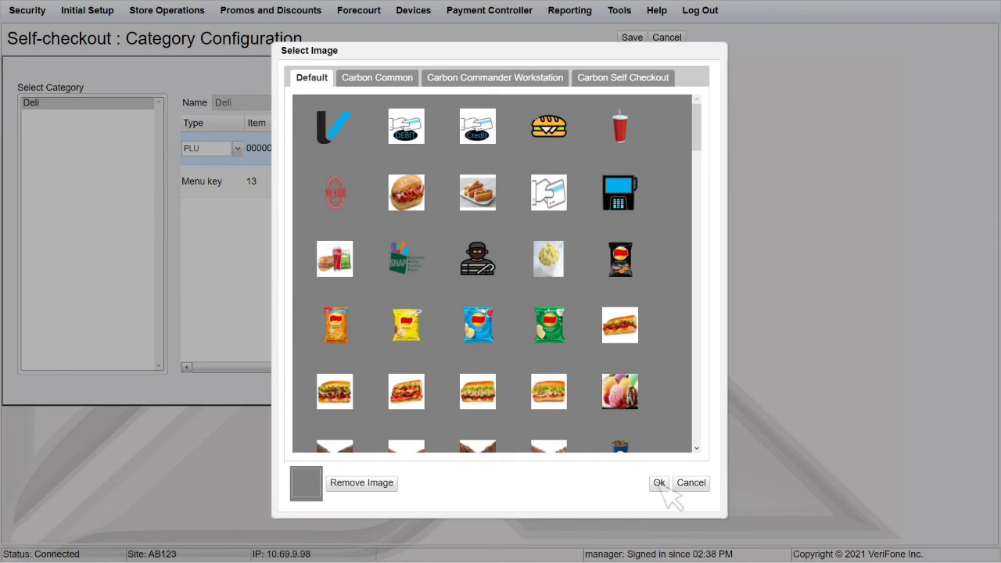
# Apply the sub sandwich picture to the LG HOT SUB item
pyautogui.click(659, 483)
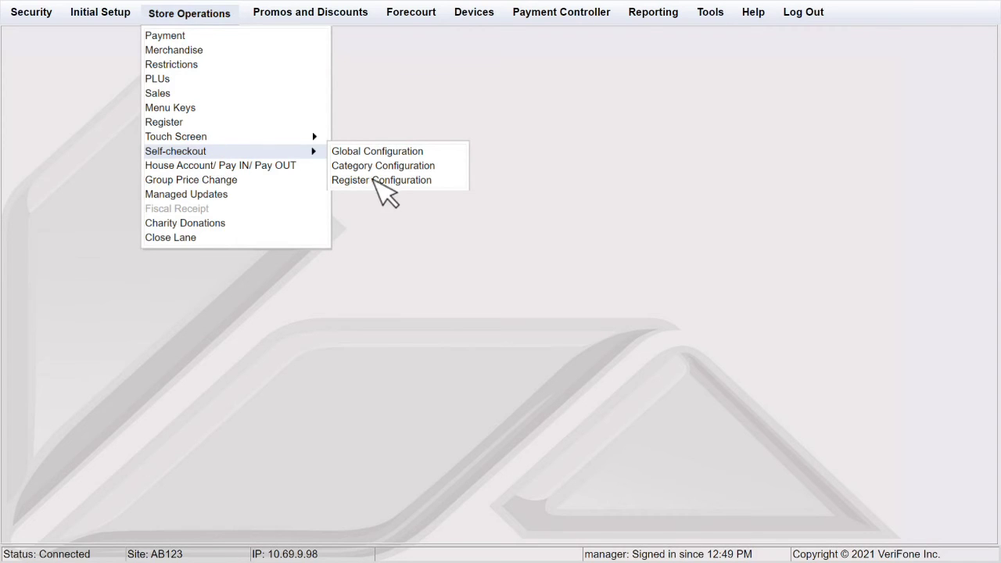
# Go to Store Operations > Self-checkout > Register Configuration
pyautogui.click(386, 184)
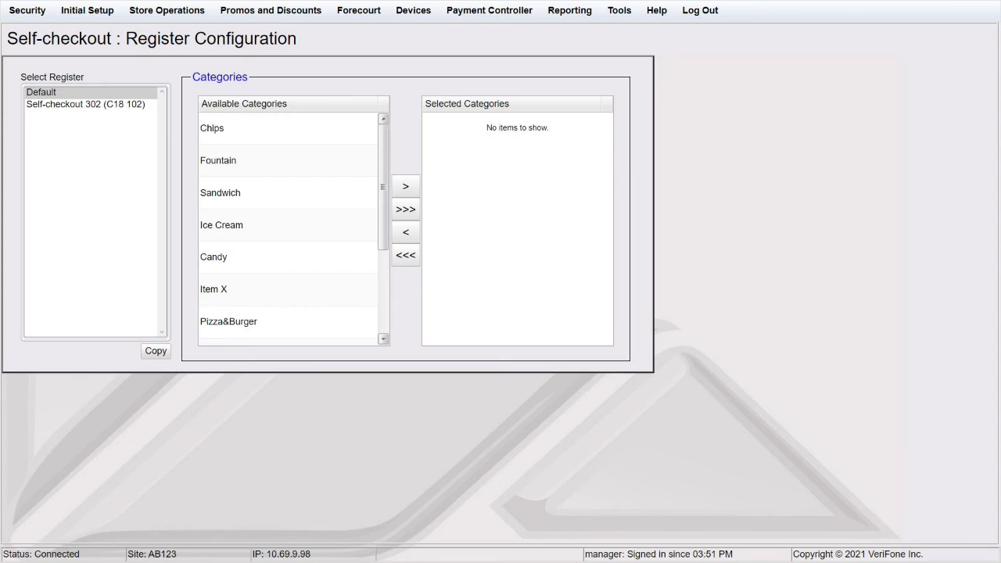
# Pick the Self-checkout 302 register to assign categories to
pyautogui.click(81, 105)
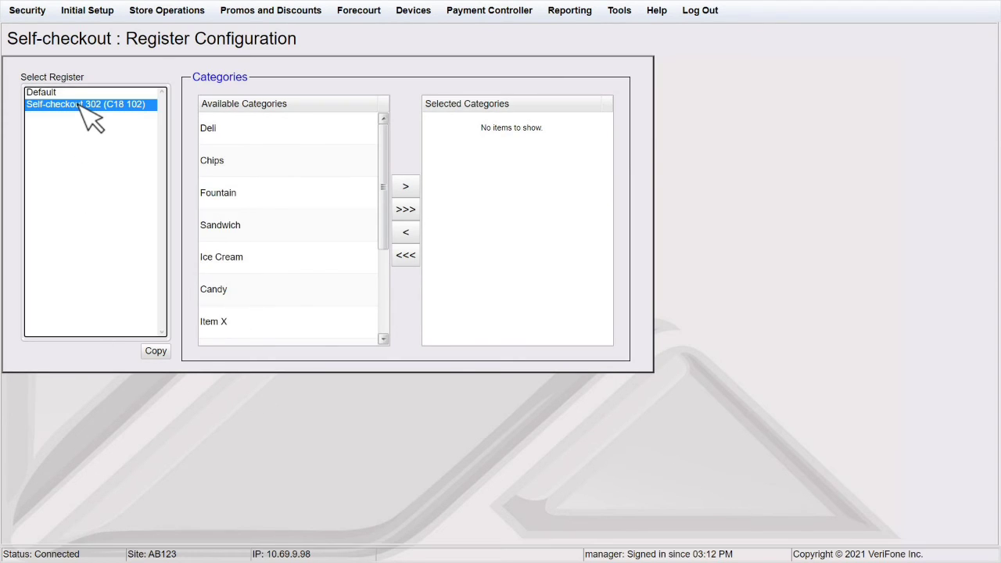